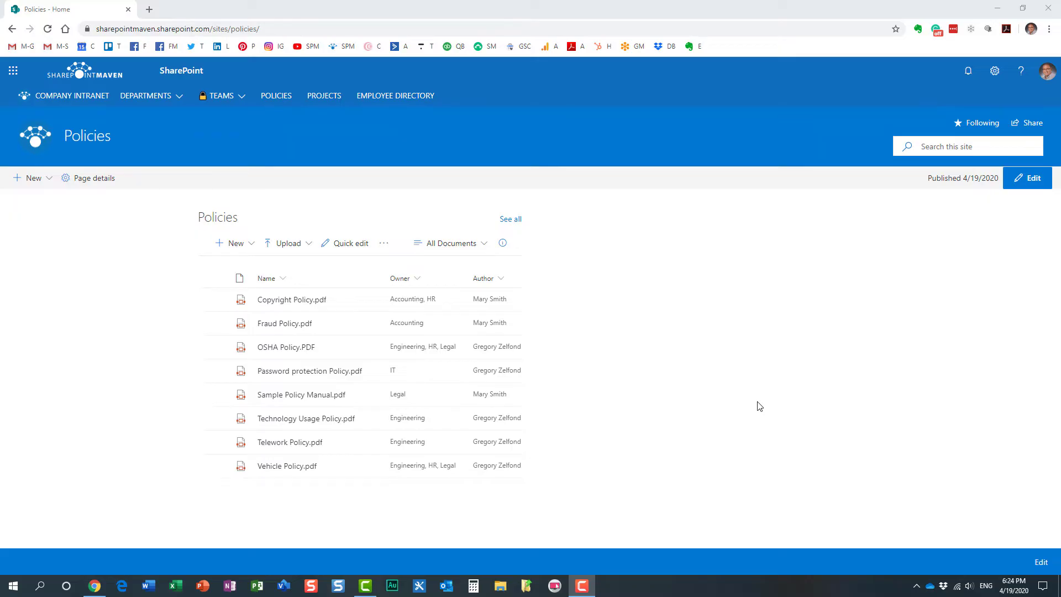
Step: Add a File viewer showing Vehicle Policy in column two beside the Policies library, then republish
{"action": "left_click", "coordinate": [1031, 186]}
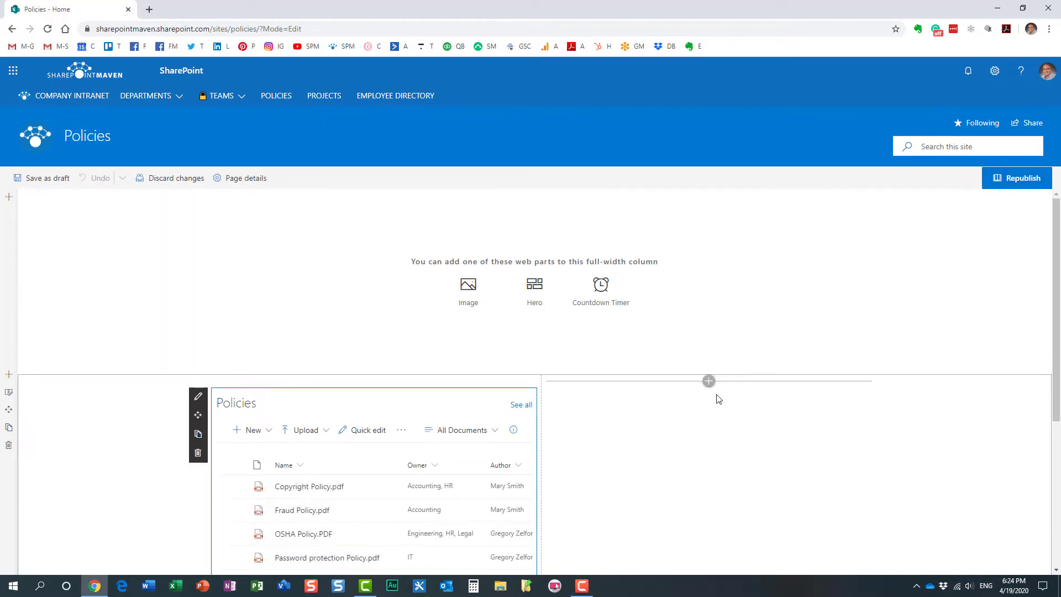
{"action": "left_click", "coordinate": [709, 382]}
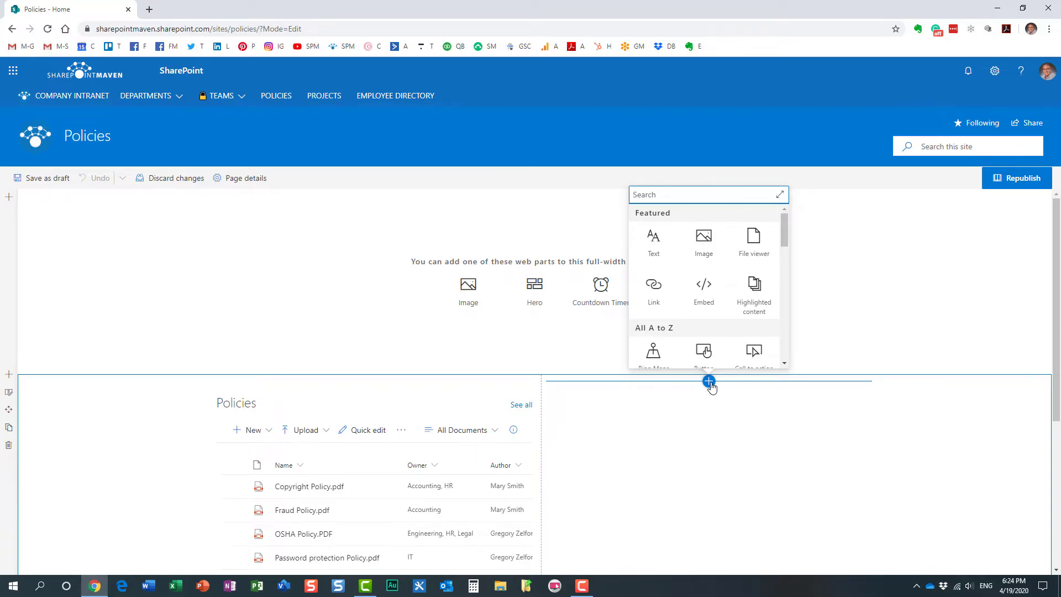
{"action": "left_click", "coordinate": [752, 243]}
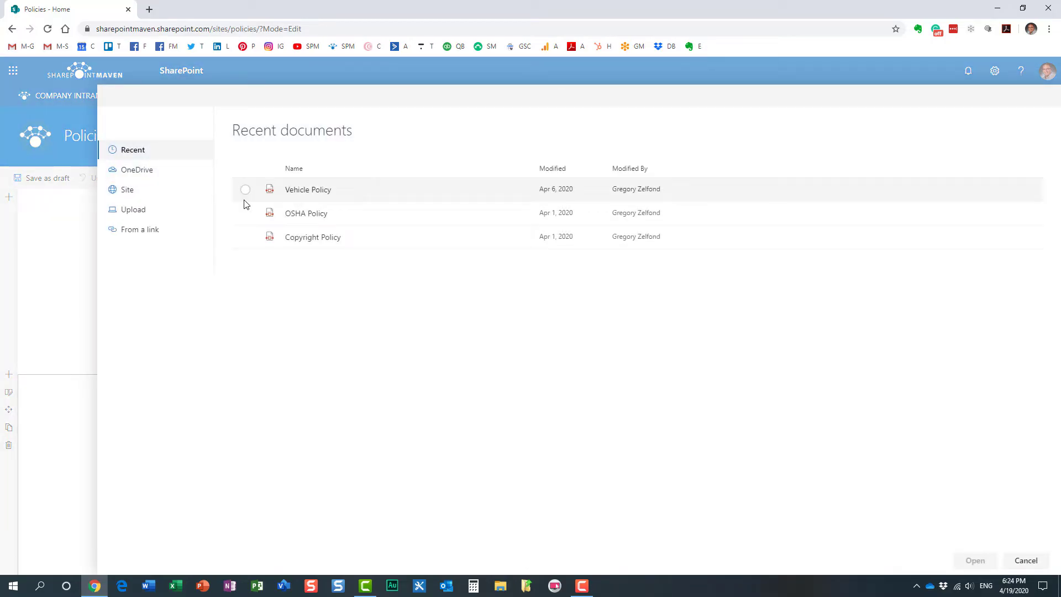
{"action": "left_click", "coordinate": [246, 189]}
{"action": "left_click", "coordinate": [971, 561]}
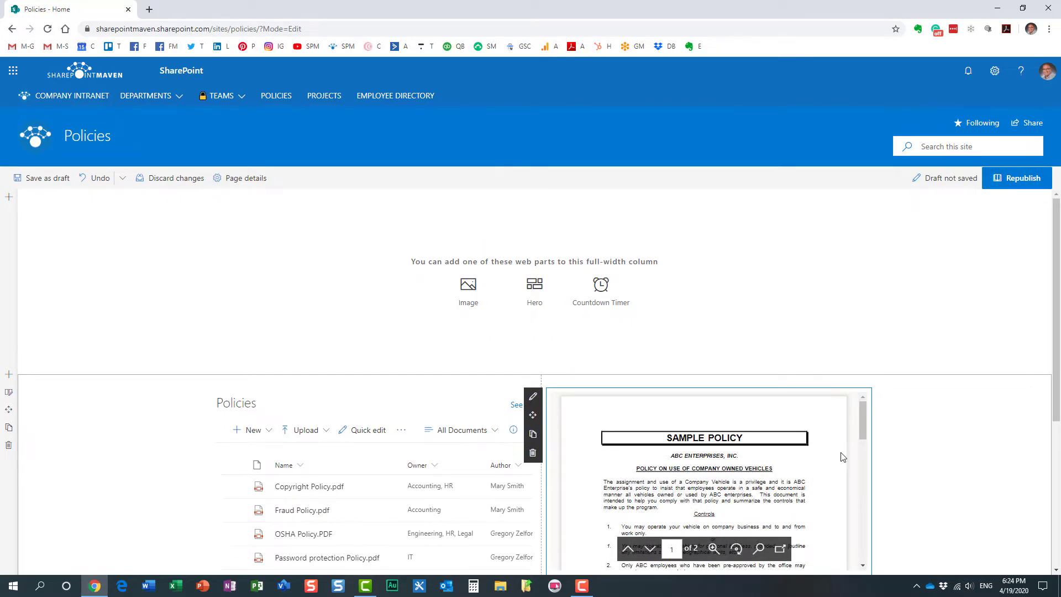
{"action": "left_click", "coordinate": [1001, 179]}
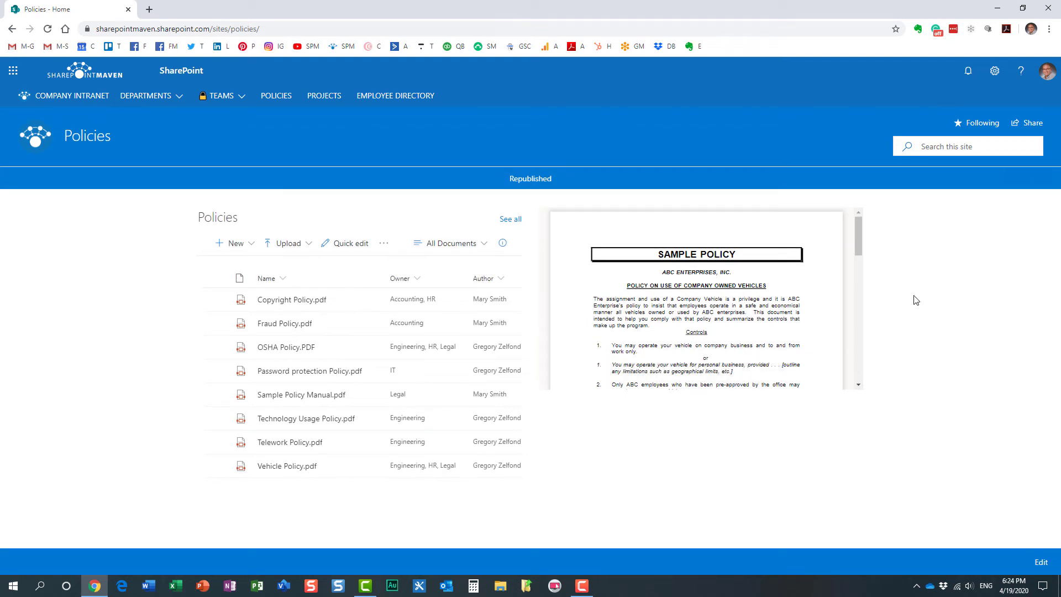
{"action": "mouse_move", "coordinate": [860, 233]}
{"action": "left_mouse_down"}
{"action": "mouse_move", "coordinate": [857, 293]}
{"action": "mouse_move", "coordinate": [858, 219]}
{"action": "mouse_move", "coordinate": [854, 350]}
{"action": "mouse_move", "coordinate": [857, 227]}
{"action": "left_mouse_up"}
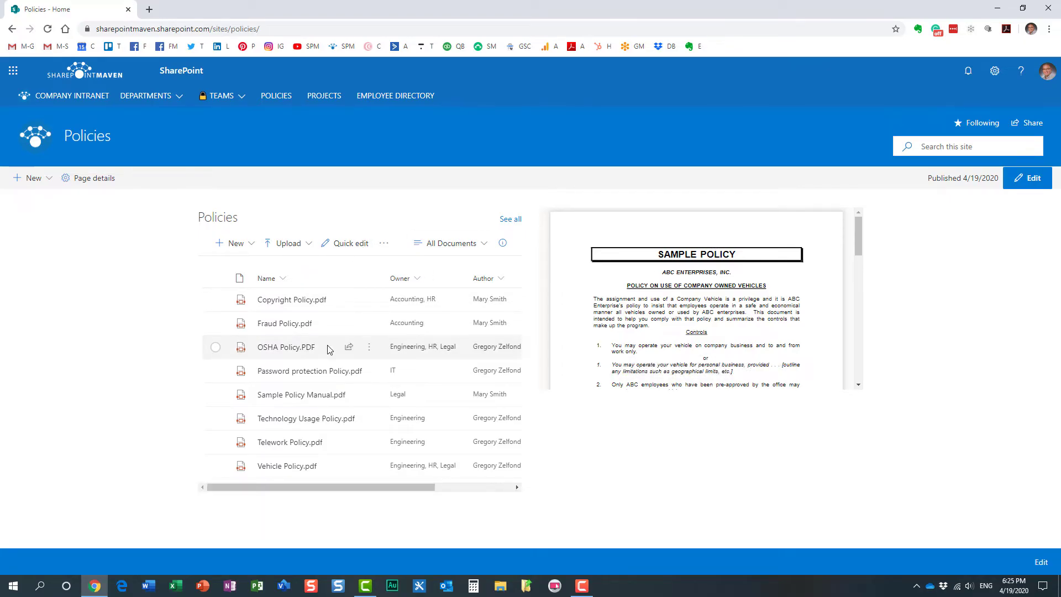
{"action": "left_click", "coordinate": [216, 396]}
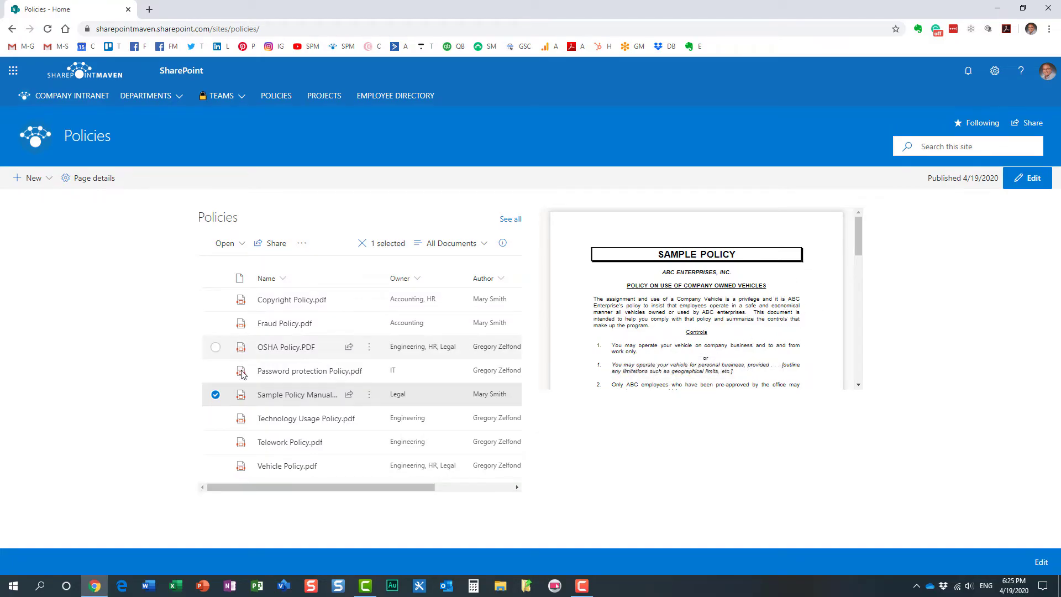
{"action": "left_click", "coordinate": [214, 396]}
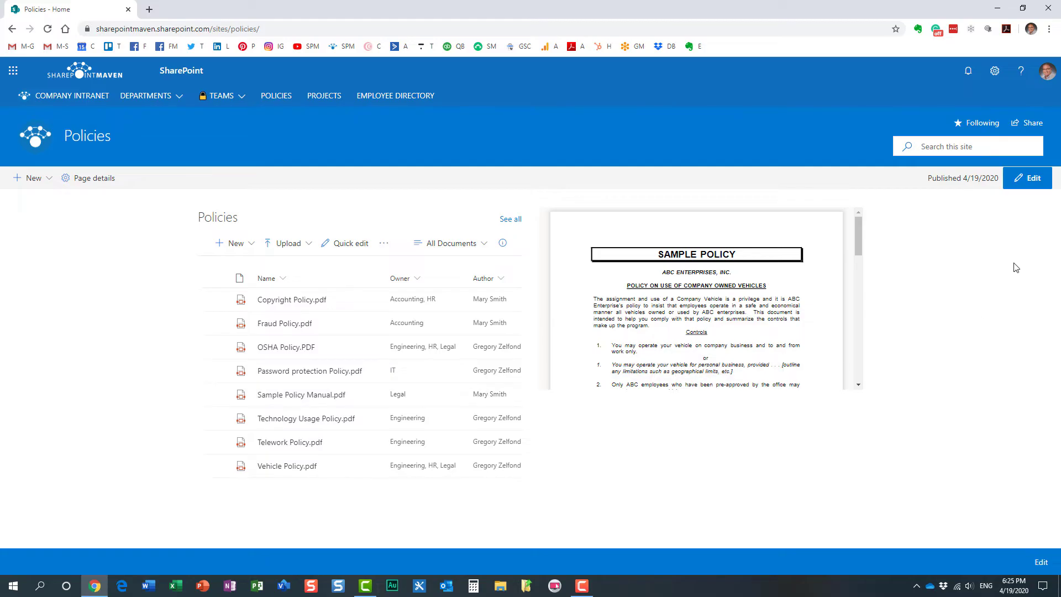
{"action": "left_click", "coordinate": [1026, 184]}
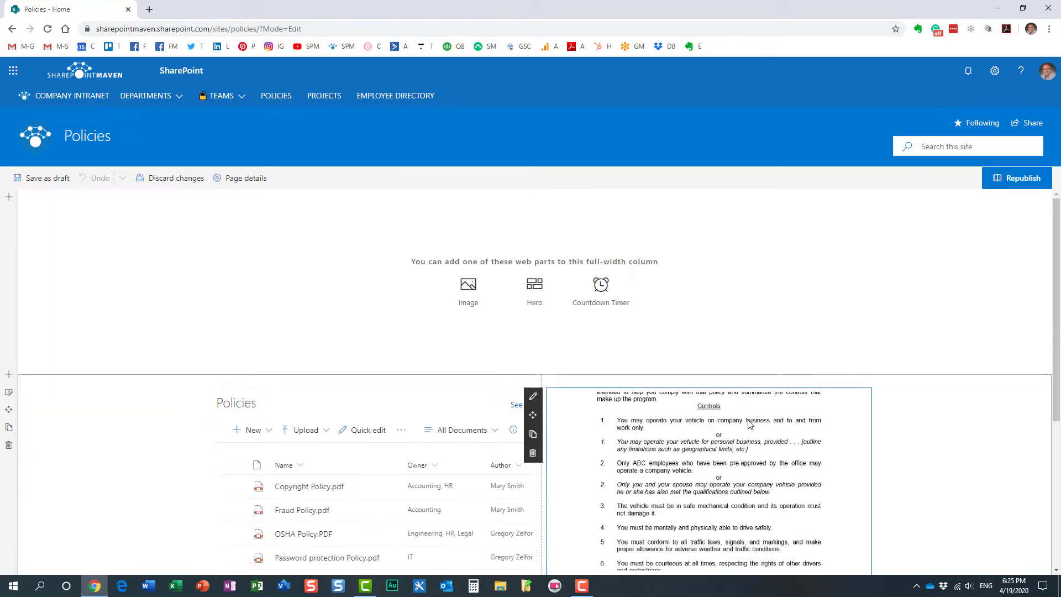
Step: Delete the Vehicle Policy viewer and change the section to a one-third left layout
{"action": "left_click", "coordinate": [532, 452]}
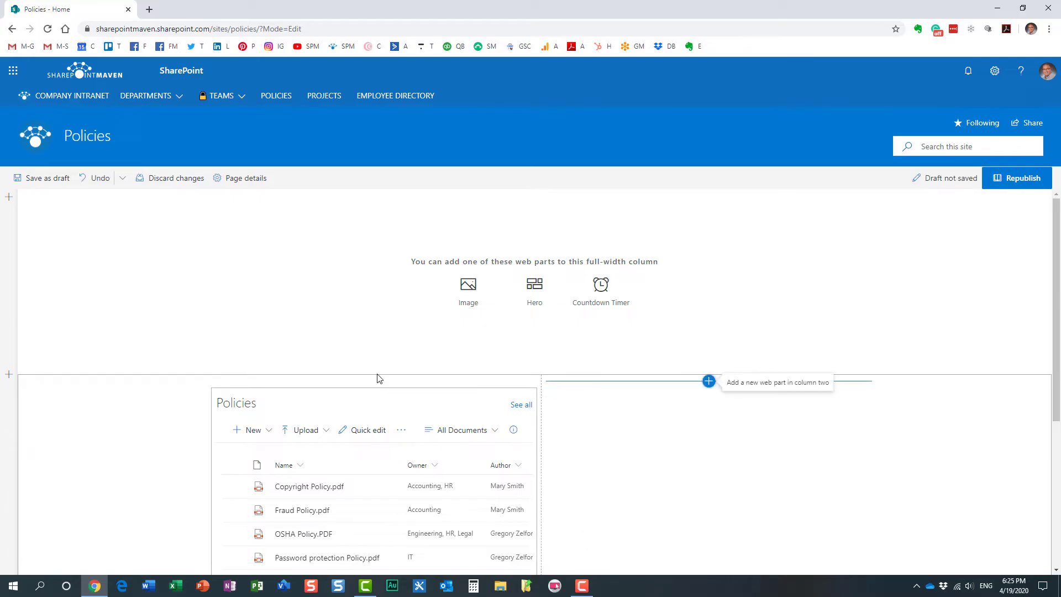
{"action": "mouse_move", "coordinate": [187, 413]}
{"action": "left_click", "coordinate": [9, 392]}
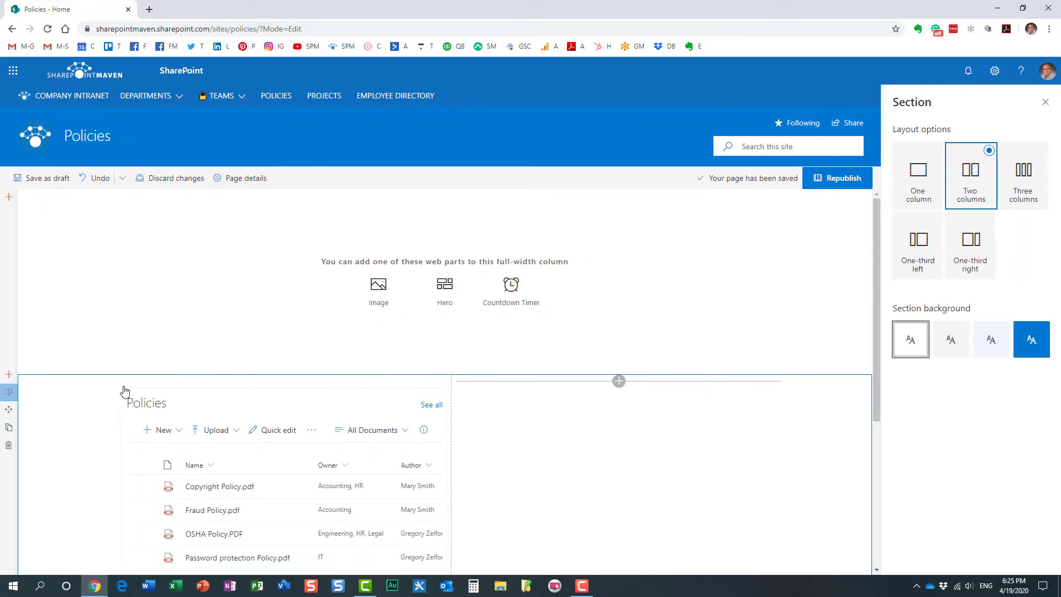
{"action": "left_click", "coordinate": [928, 229]}
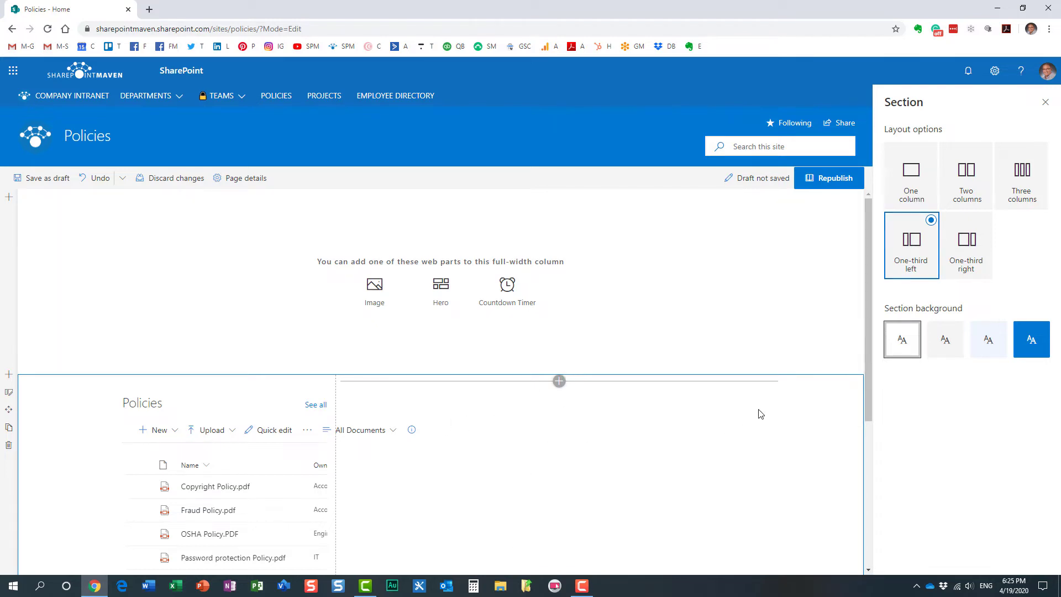
{"action": "left_click", "coordinate": [1044, 103]}
{"action": "left_click", "coordinate": [652, 381]}
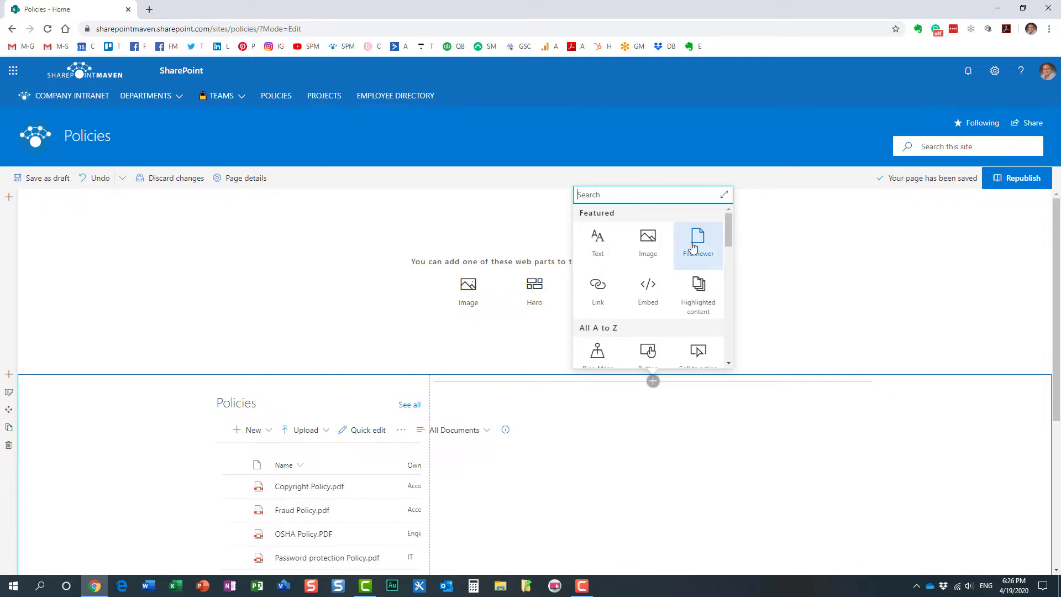
Step: Place an empty File viewer in the wider right column, cancelling the file picker
{"action": "left_click", "coordinate": [697, 246]}
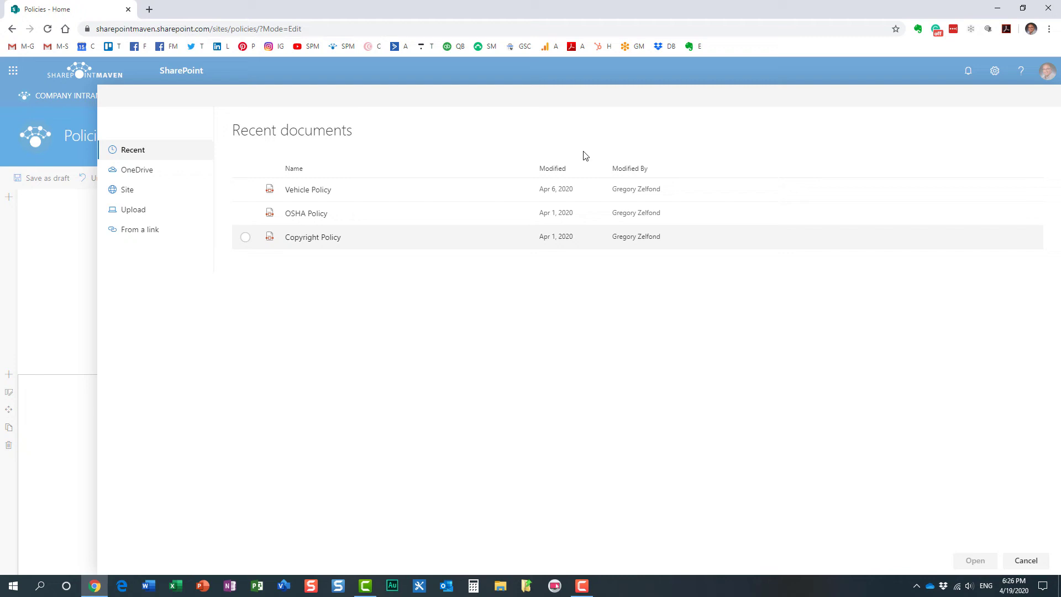
{"action": "left_click", "coordinate": [1030, 560]}
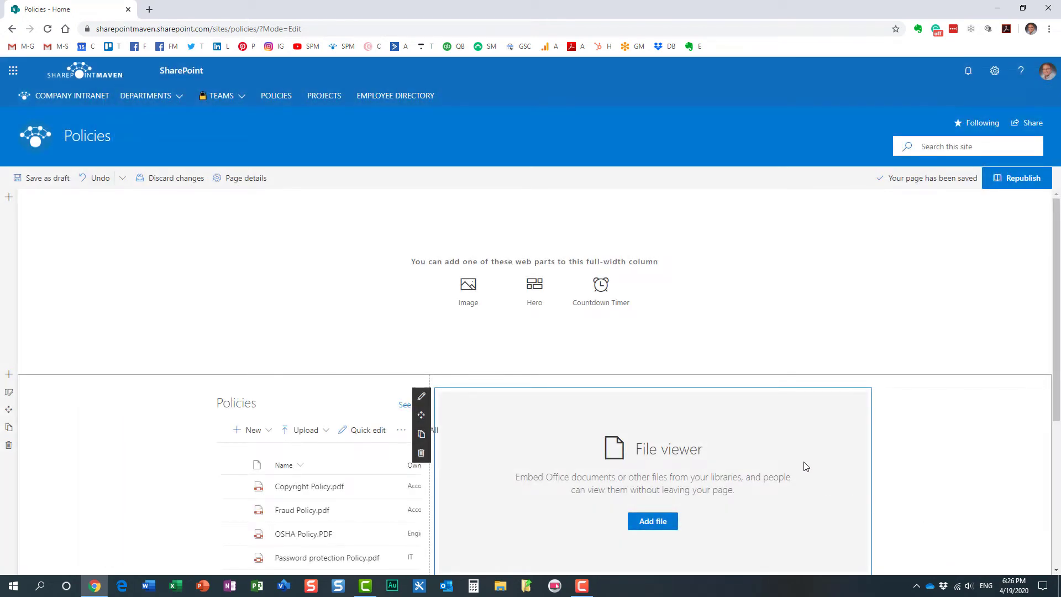
{"action": "scroll", "coordinate": [749, 445], "scroll_direction": "down", "scroll_amount": 1}
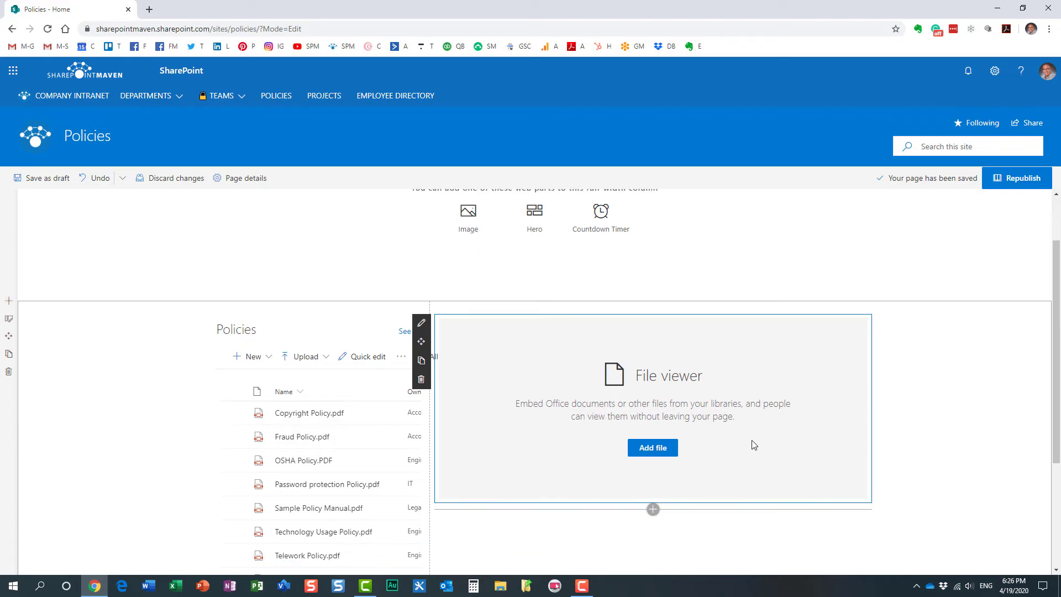
Step: Connect the File viewer to the Policies library as its source and republish the page
{"action": "left_click", "coordinate": [422, 323]}
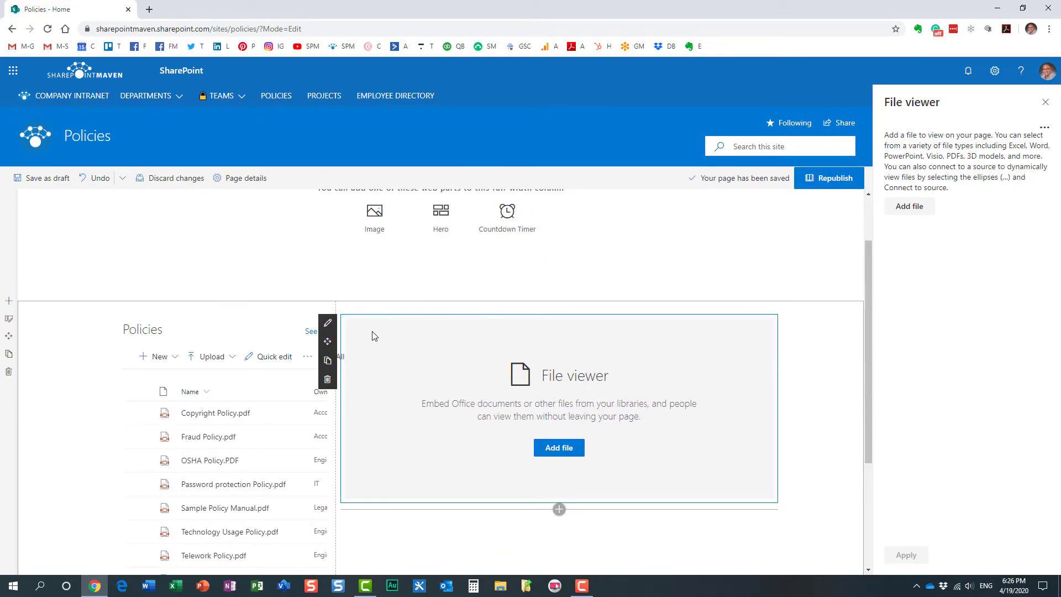
{"action": "left_click", "coordinate": [1044, 130]}
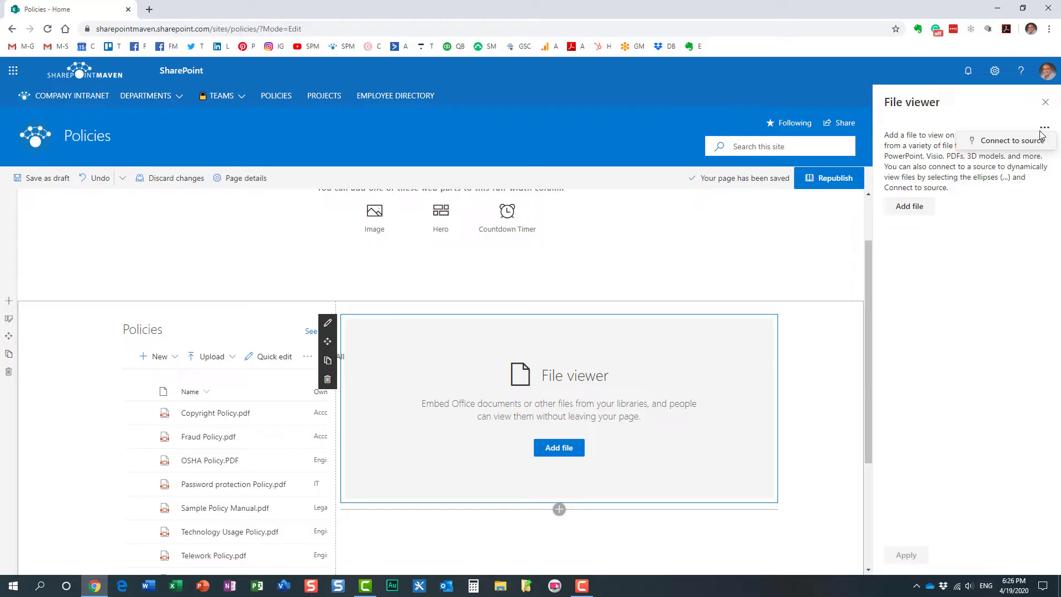
{"action": "left_click", "coordinate": [1011, 143]}
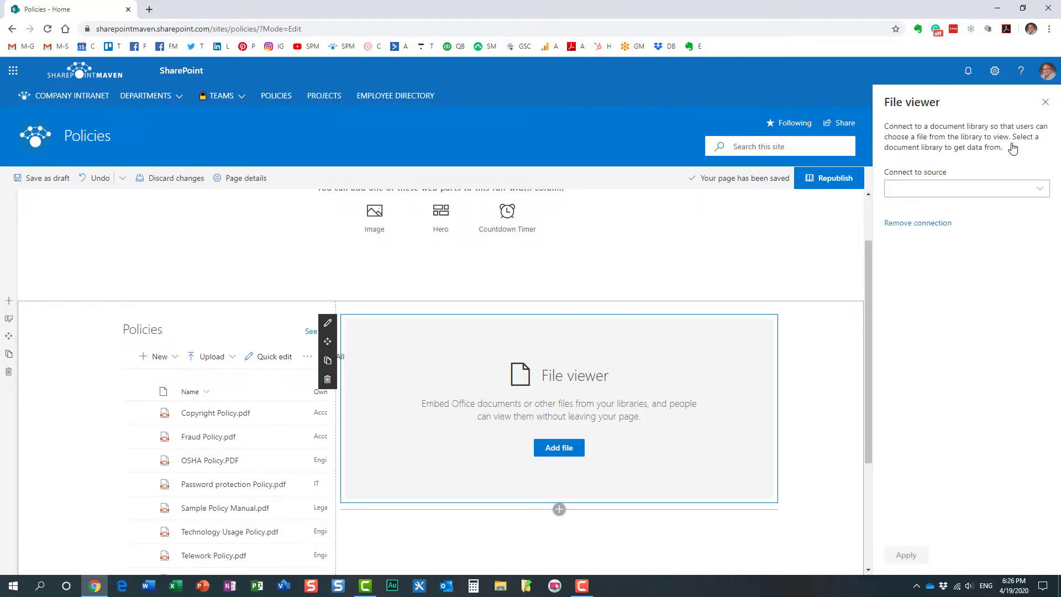
{"action": "left_click", "coordinate": [1039, 191]}
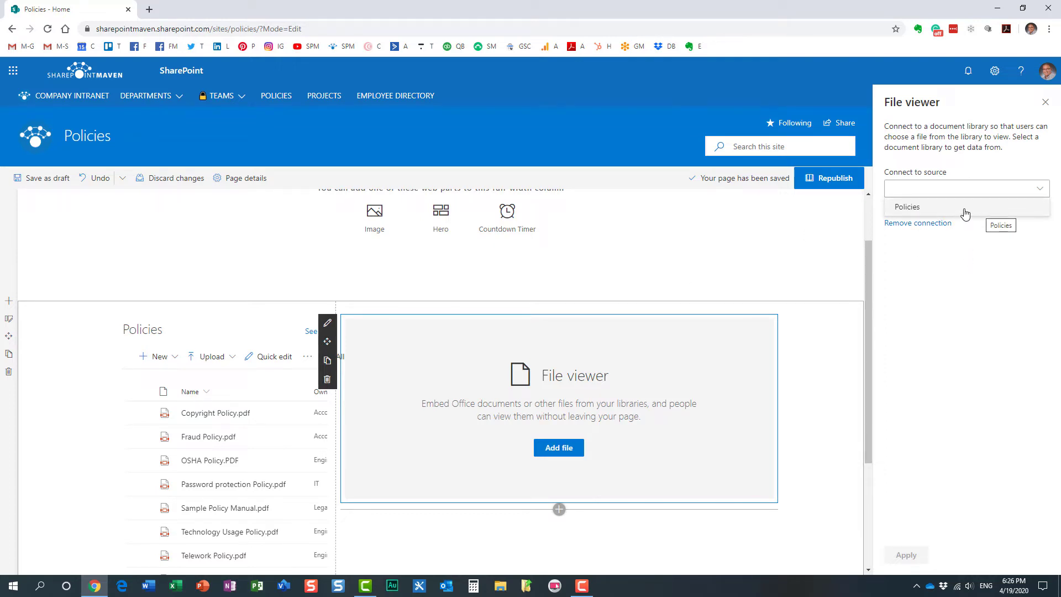
{"action": "left_click", "coordinate": [933, 209]}
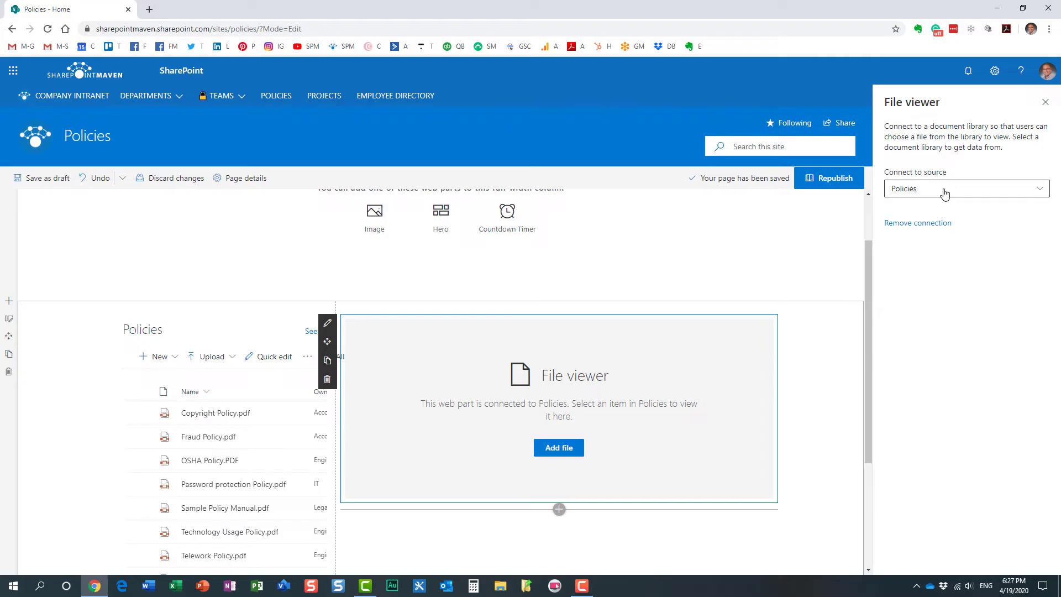
{"action": "left_click", "coordinate": [825, 180]}
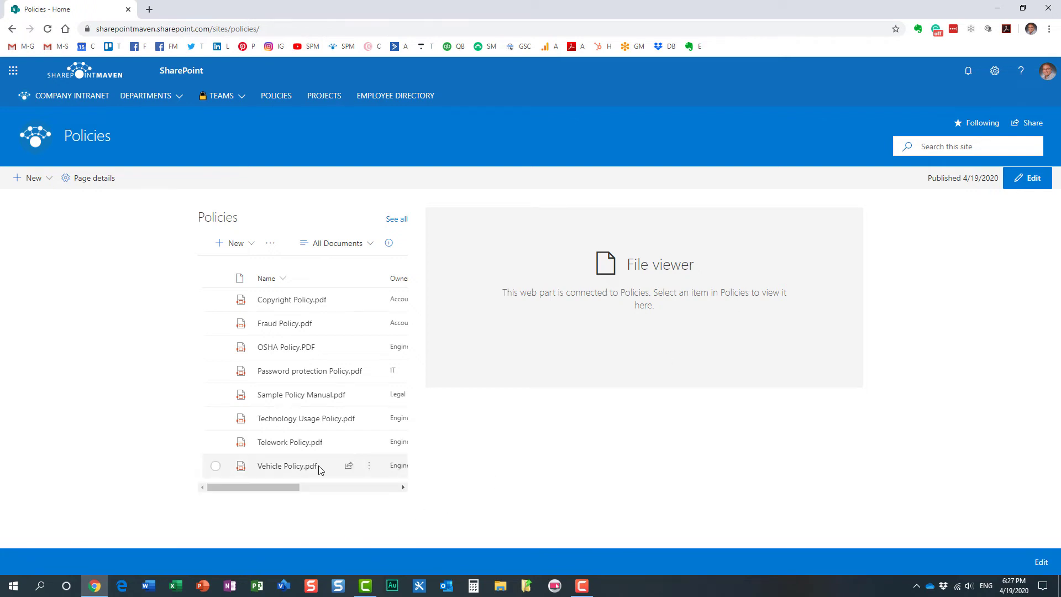
Step: Preview Vehicle Policy.pdf, then Telework Policy.pdf, and finally Copyright Policy.pdf in the File viewer
{"action": "left_click", "coordinate": [223, 469]}
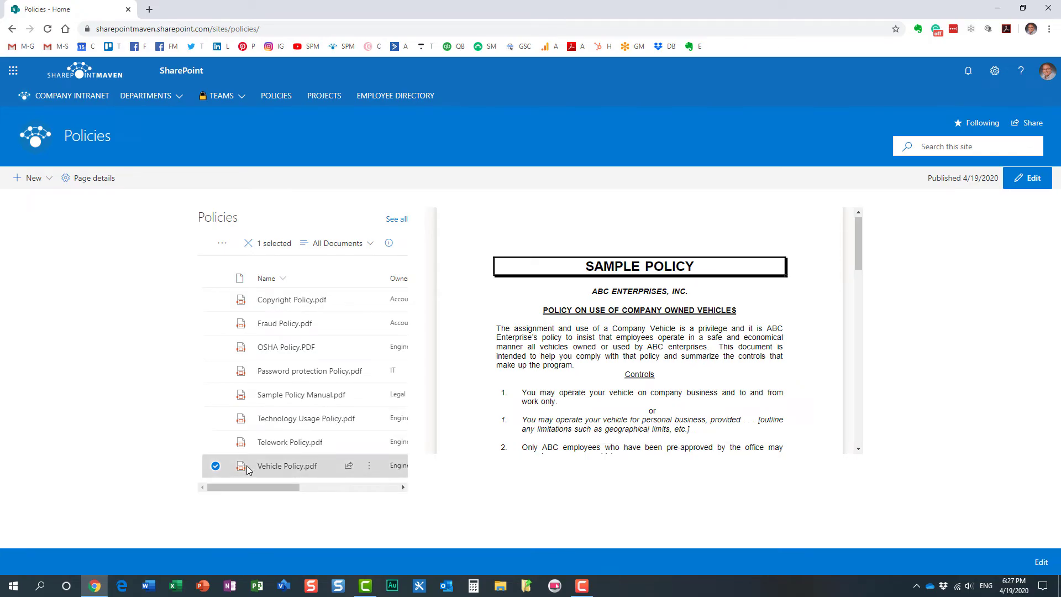
{"action": "left_click", "coordinate": [215, 442]}
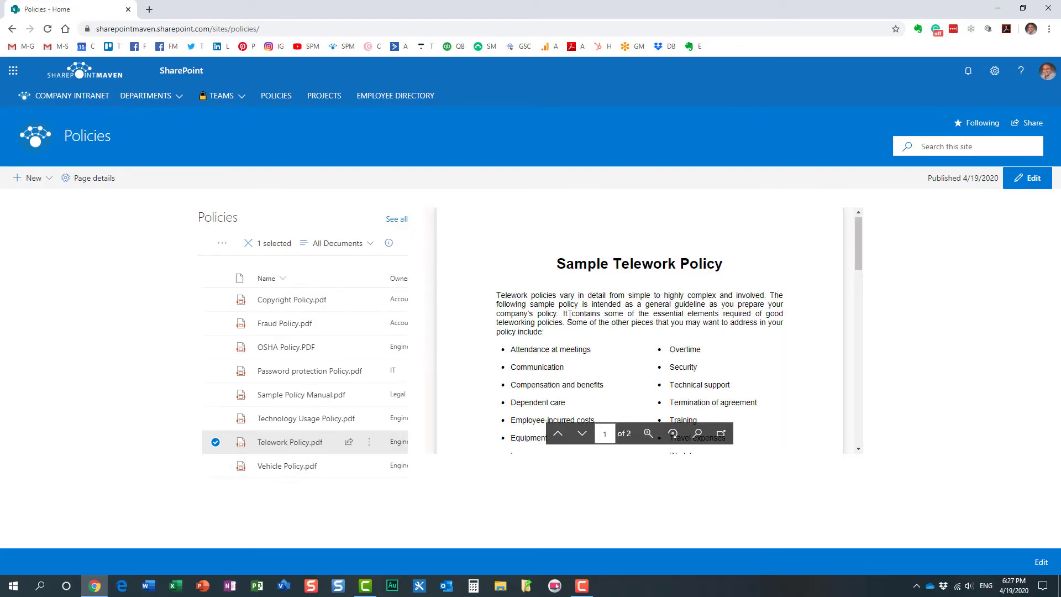
{"action": "left_click", "coordinate": [215, 442]}
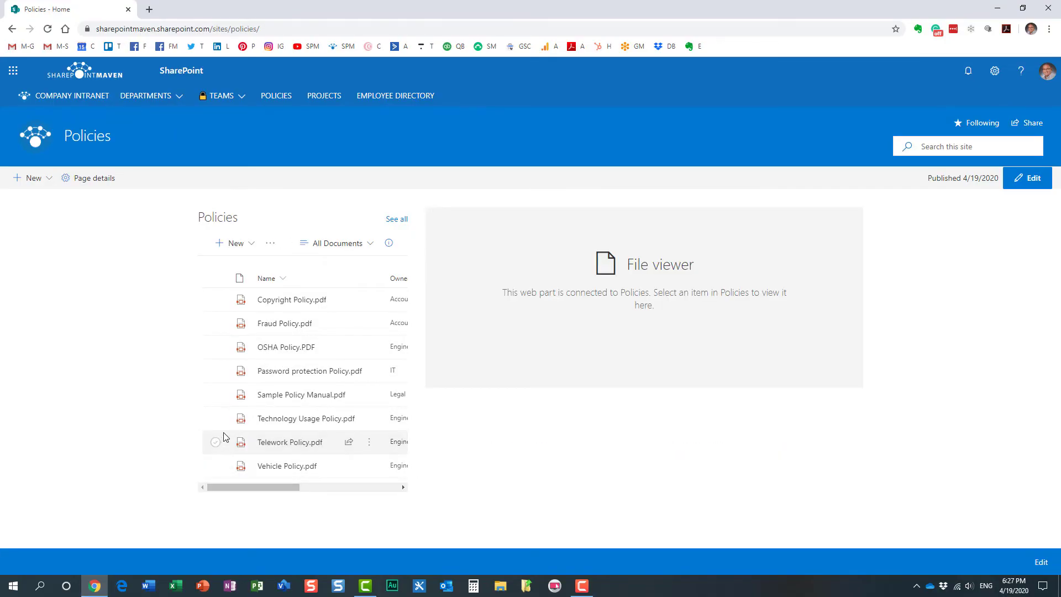
{"action": "left_click", "coordinate": [215, 301]}
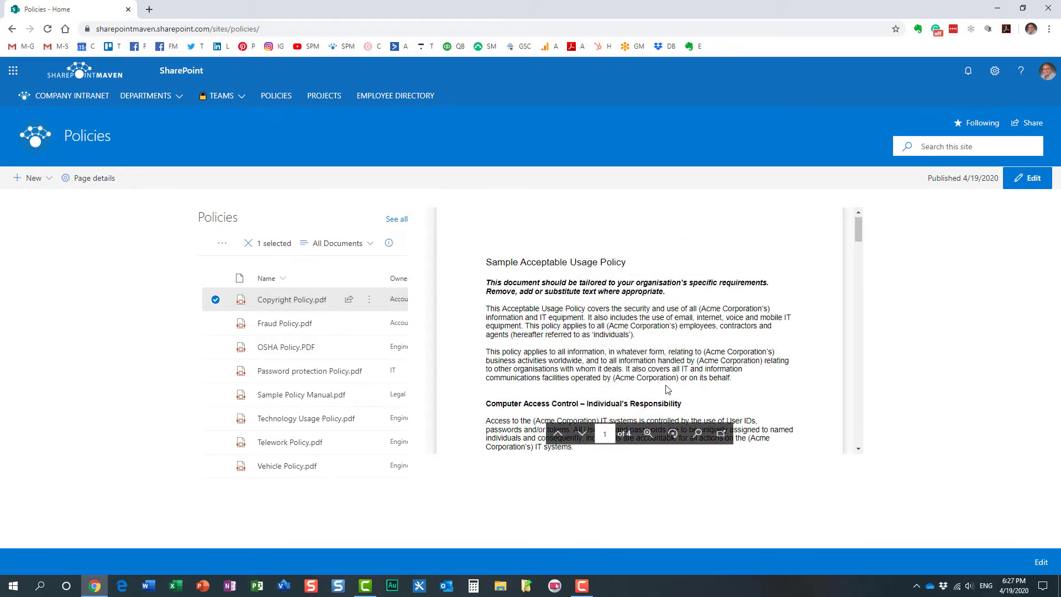
{"action": "mouse_move", "coordinate": [858, 233]}
{"action": "left_mouse_down"}
{"action": "mouse_move", "coordinate": [858, 248]}
{"action": "mouse_move", "coordinate": [852, 230]}
{"action": "left_mouse_up"}
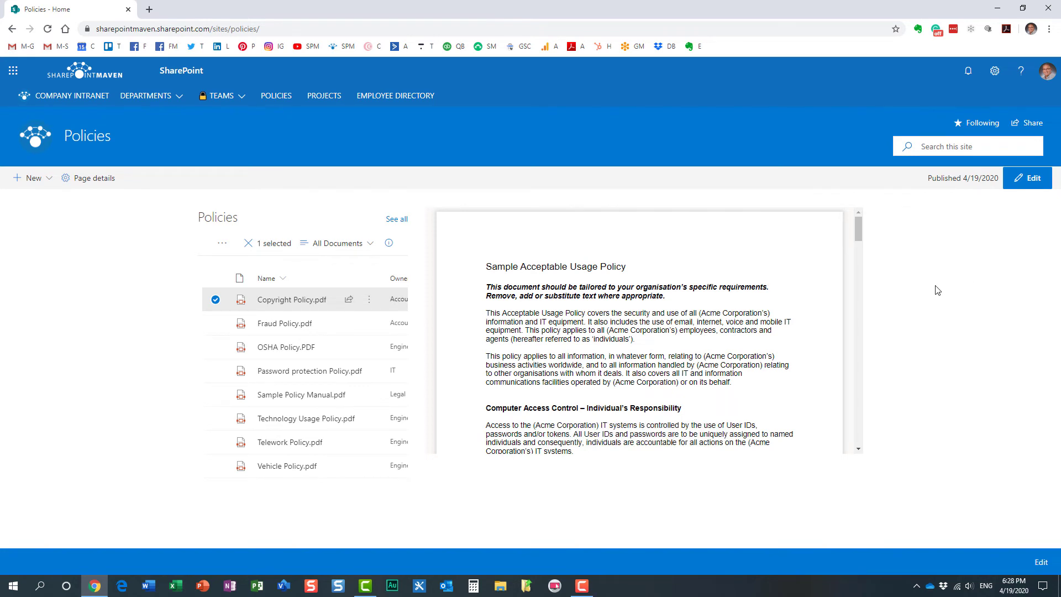
{"action": "left_click", "coordinate": [215, 299]}
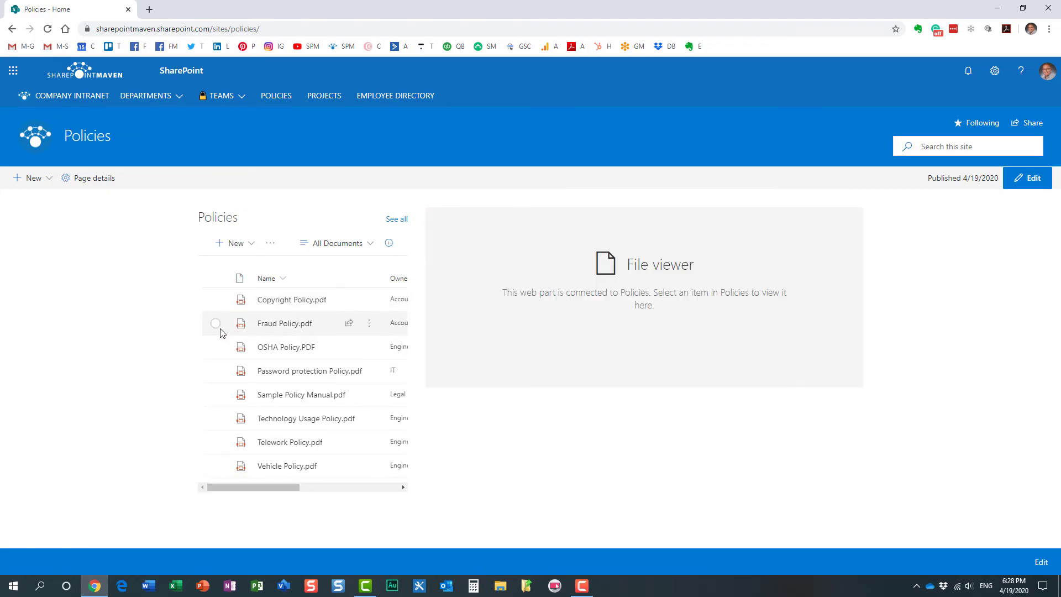
{"action": "left_click", "coordinate": [216, 323]}
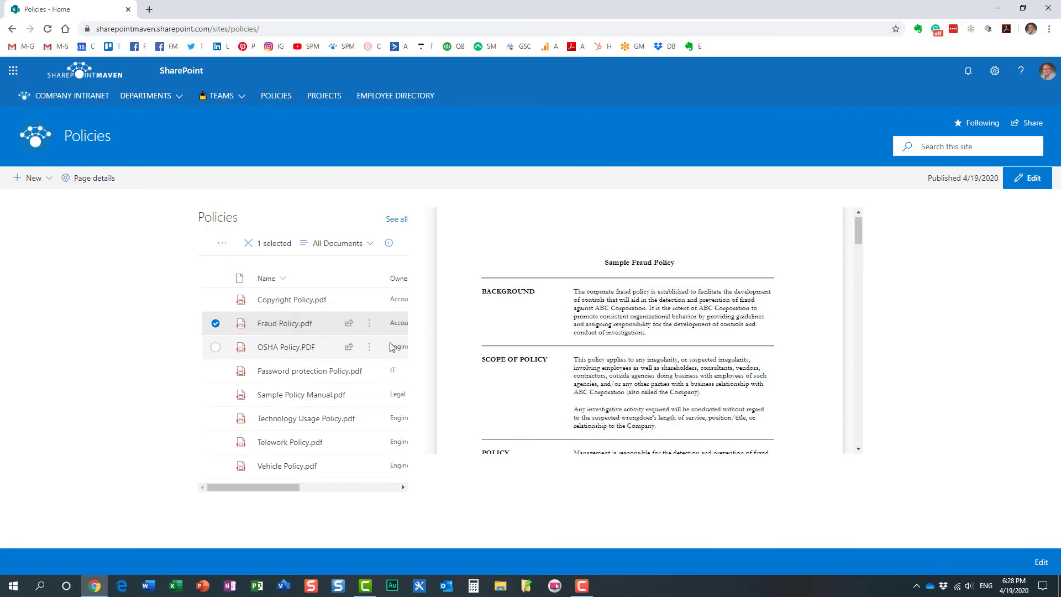
{"action": "left_click", "coordinate": [215, 325]}
{"action": "left_click", "coordinate": [215, 347]}
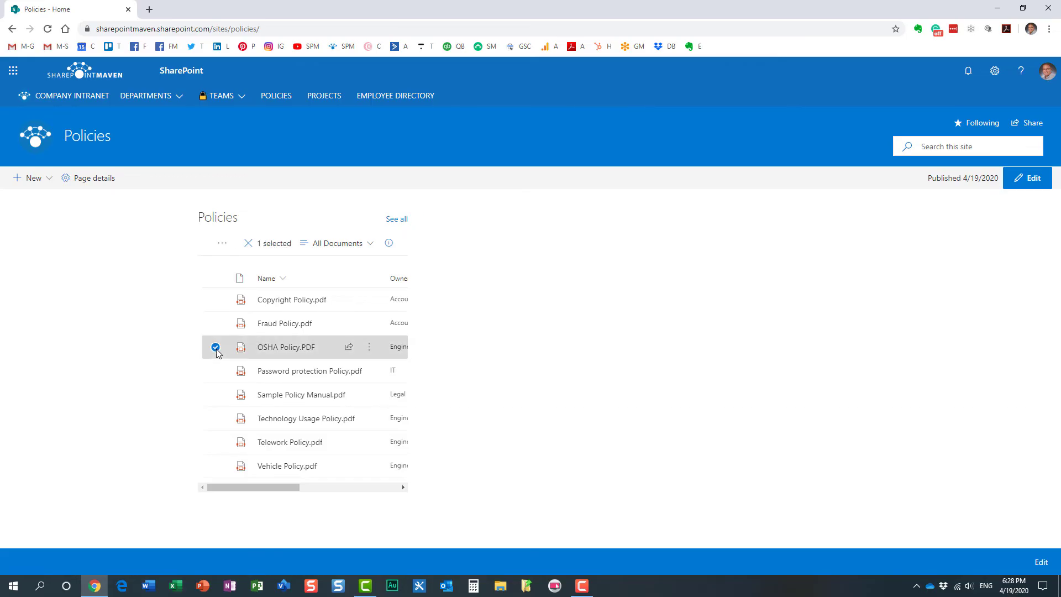
{"action": "left_click", "coordinate": [216, 325]}
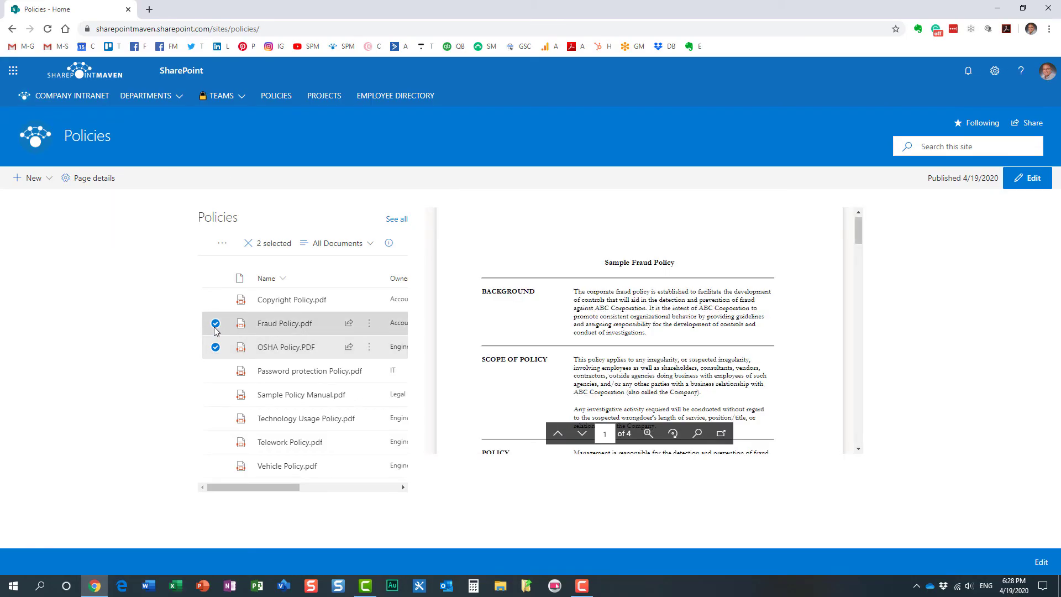
{"action": "left_click", "coordinate": [215, 300]}
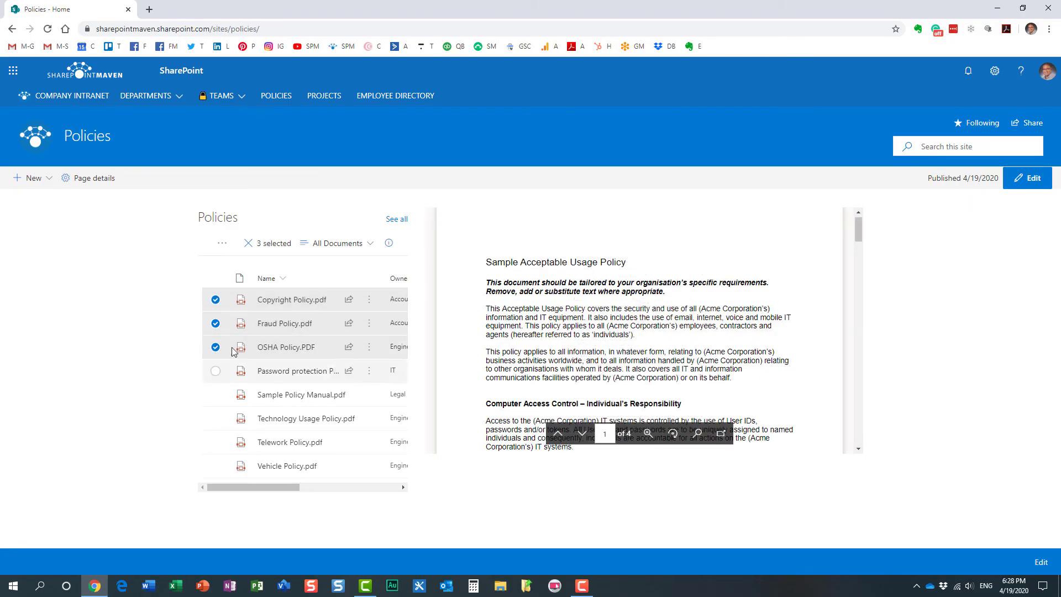
{"action": "left_click", "coordinate": [215, 323]}
{"action": "left_click", "coordinate": [216, 347]}
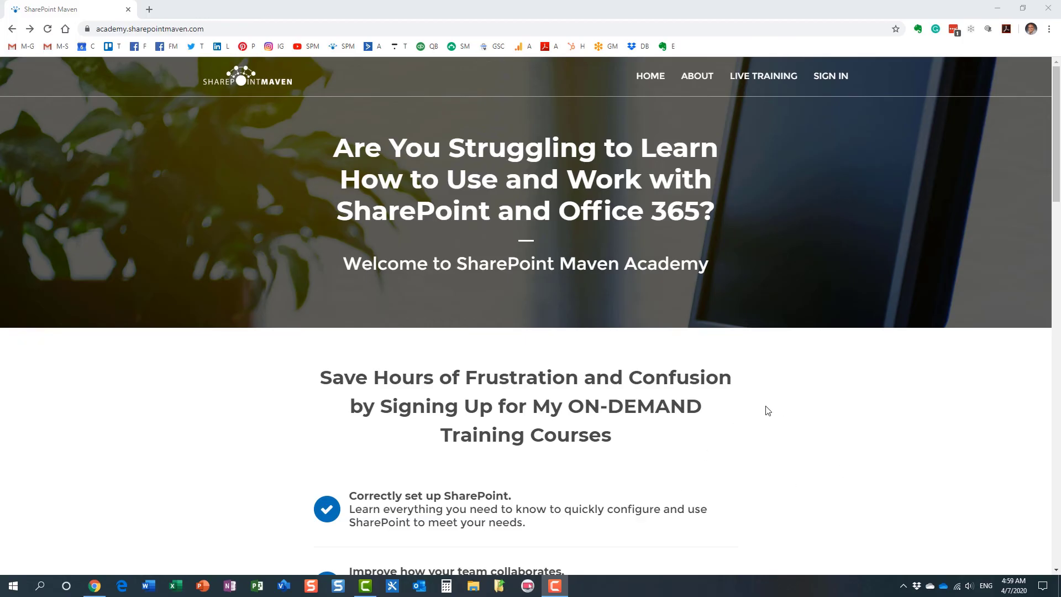
{"action": "scroll", "coordinate": [786, 409], "scroll_direction": "down", "scroll_amount": 1}
{"action": "scroll", "coordinate": [786, 409], "scroll_direction": "down", "scroll_amount": 8}
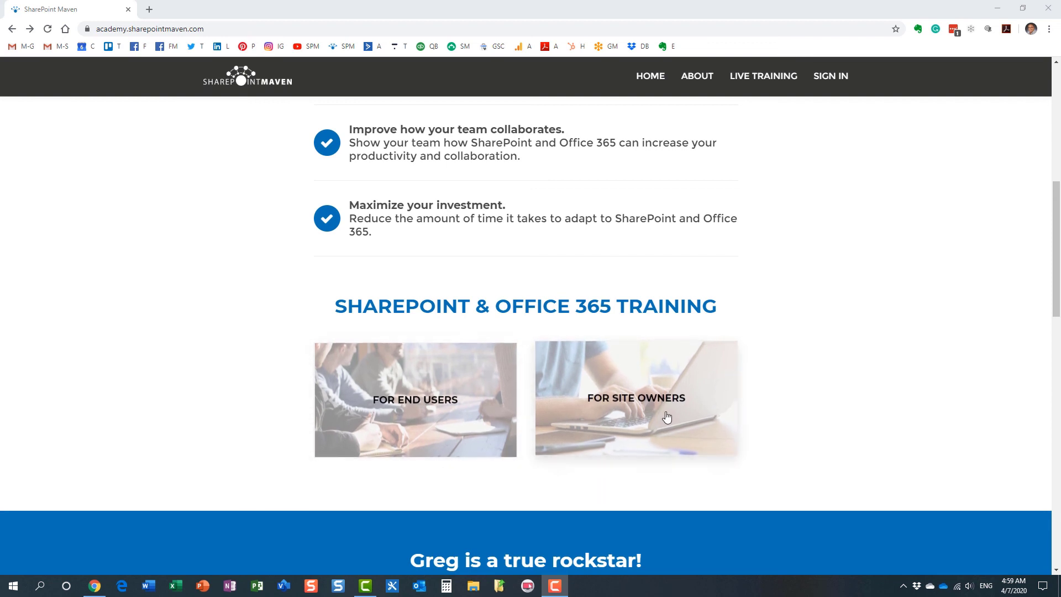
{"action": "left_click", "coordinate": [428, 396]}
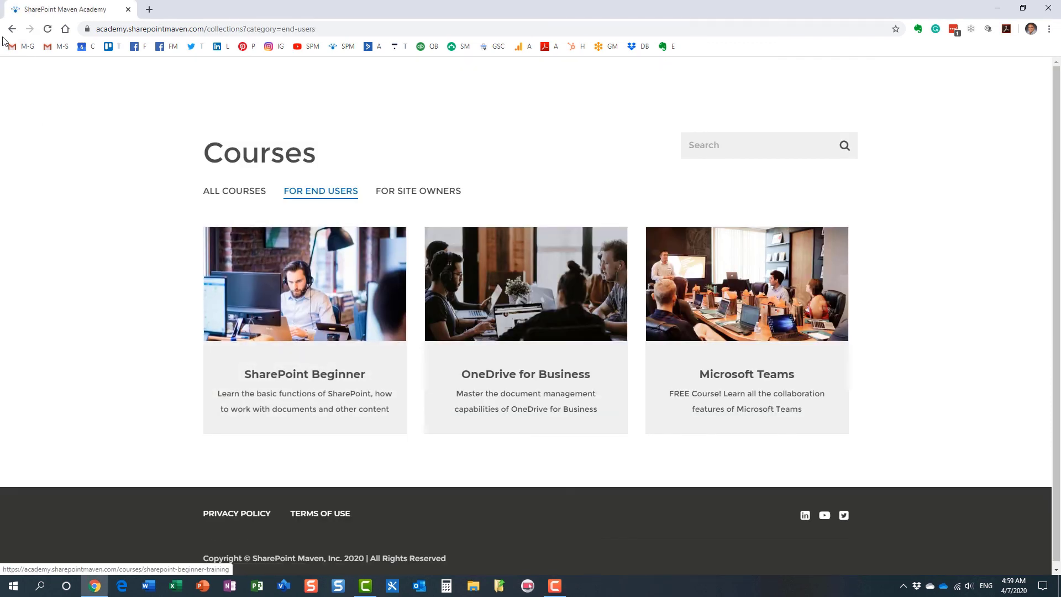
{"action": "left_click", "coordinate": [11, 28]}
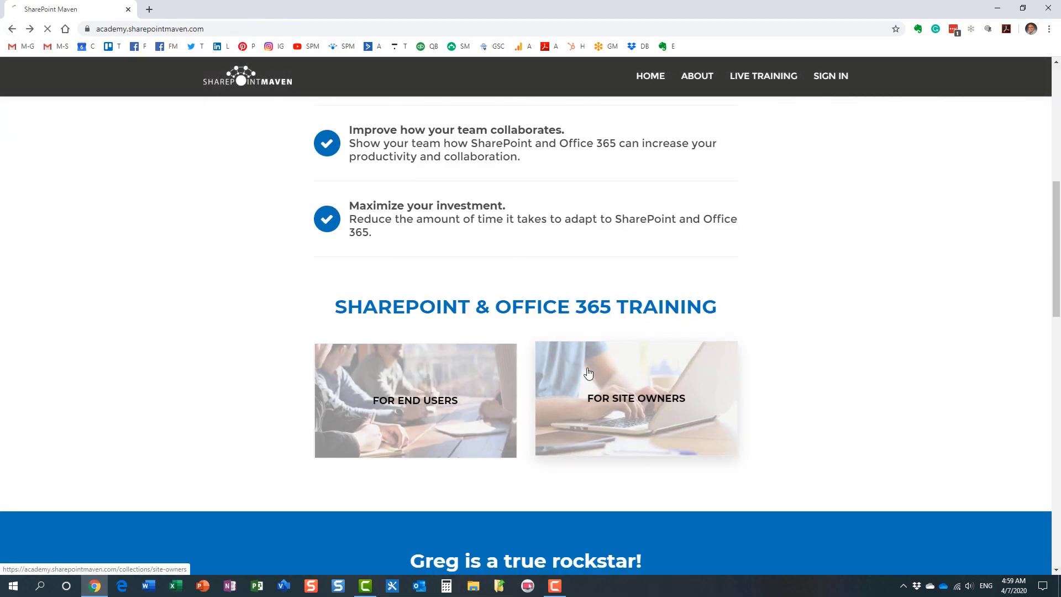
{"action": "left_click", "coordinate": [635, 400]}
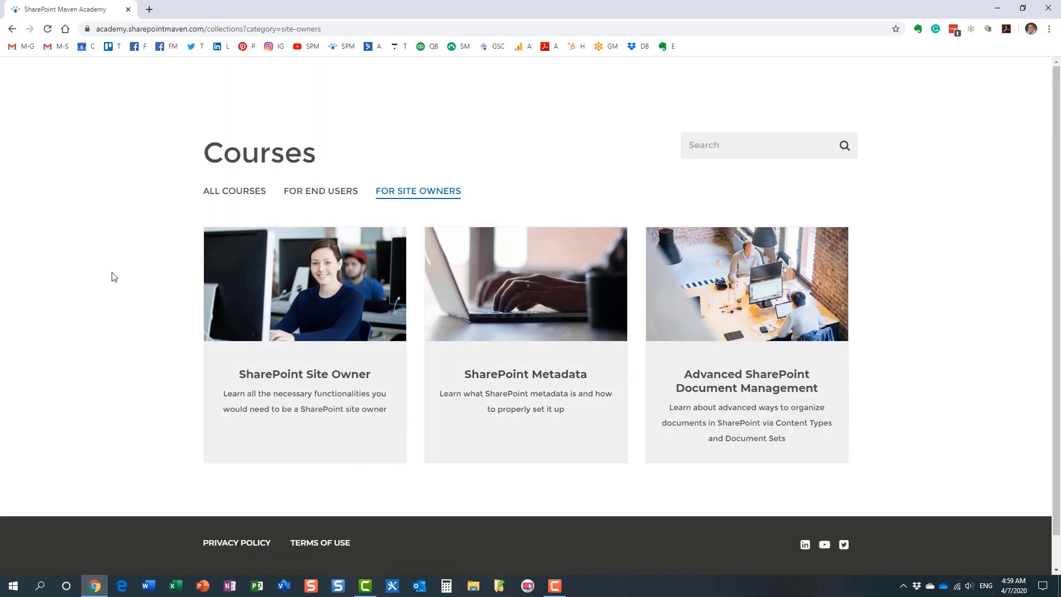